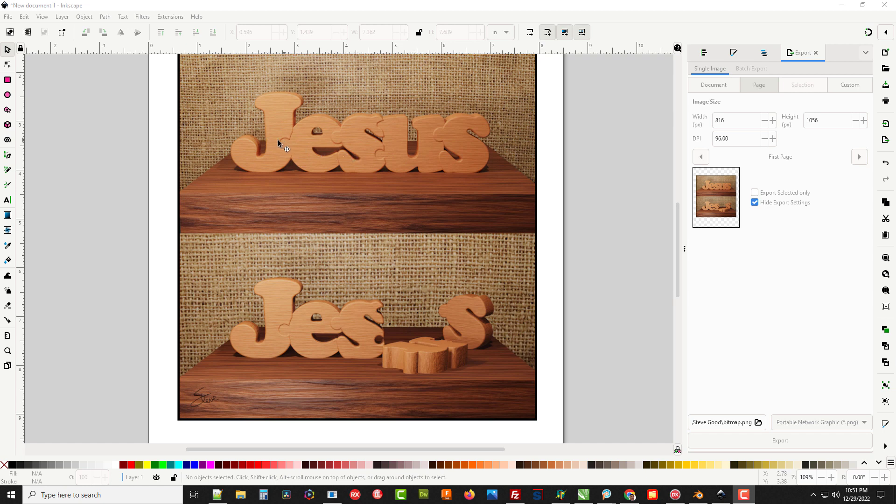
Delete the reference photo, zoom to the full page, and ready the Text tool with Cooper Std Bold 200 pt.
{"action": "left_click", "coordinate": [346, 174]}
{"action": "key", "text": "Delete"}
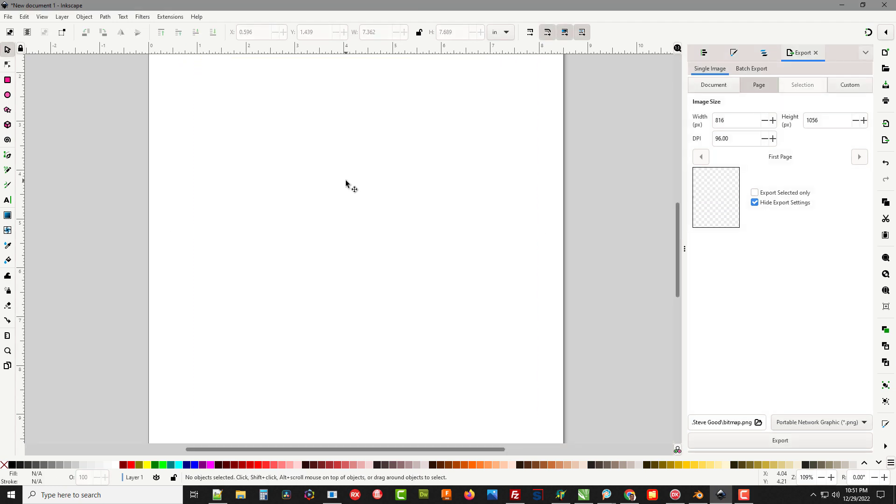
{"action": "scroll", "coordinate": [457, 194], "scroll_direction": "down", "scroll_amount": 1}
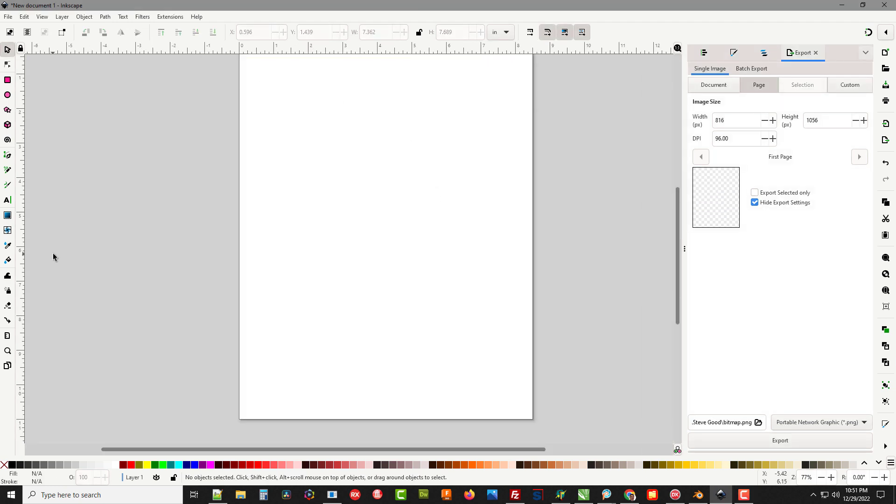
{"action": "left_click", "coordinate": [8, 350]}
{"action": "left_click", "coordinate": [144, 33]}
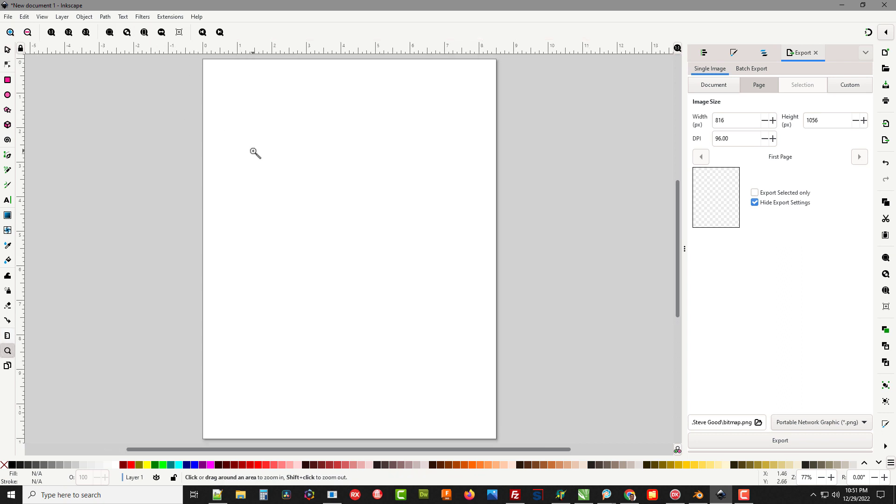
{"action": "left_click", "coordinate": [9, 201]}
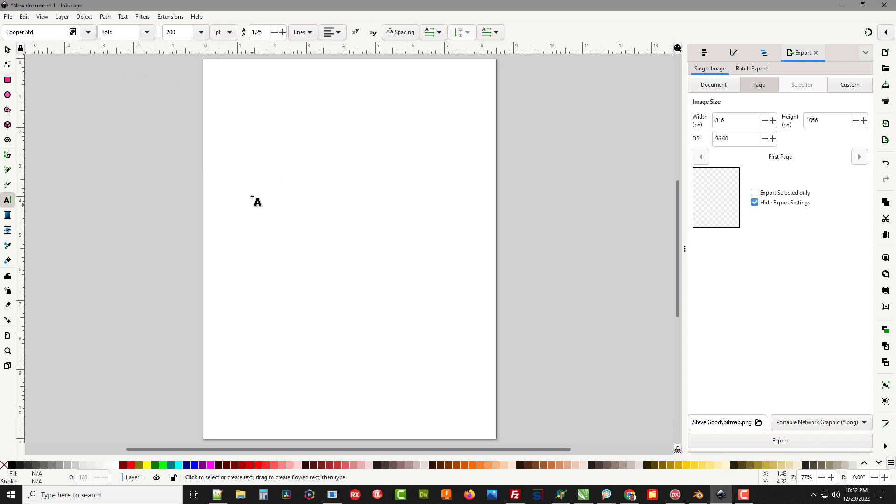
Type 'Jesus' on the page and drag it across the upper middle of the page.
{"action": "left_click", "coordinate": [233, 213]}
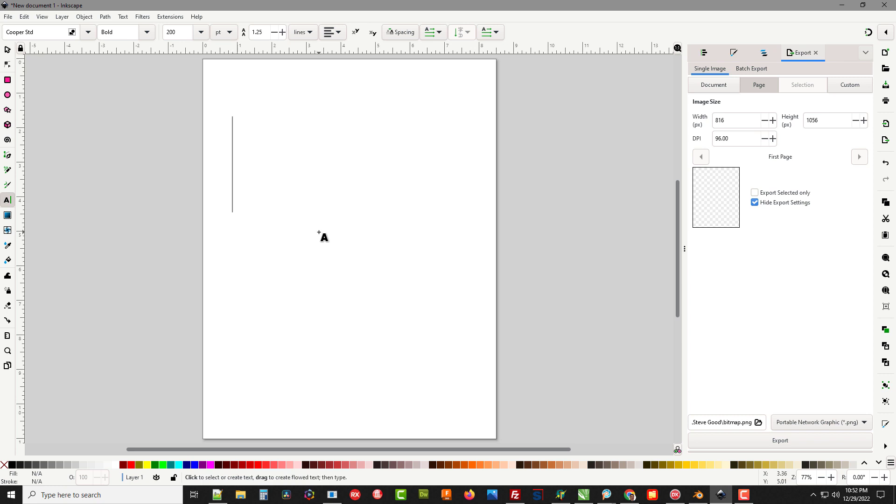
{"action": "type", "text": "J"}
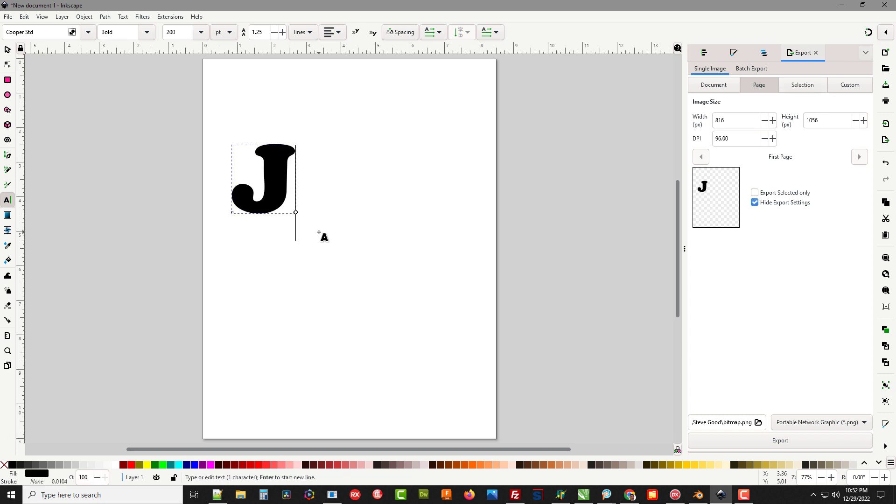
{"action": "type", "text": "esus"}
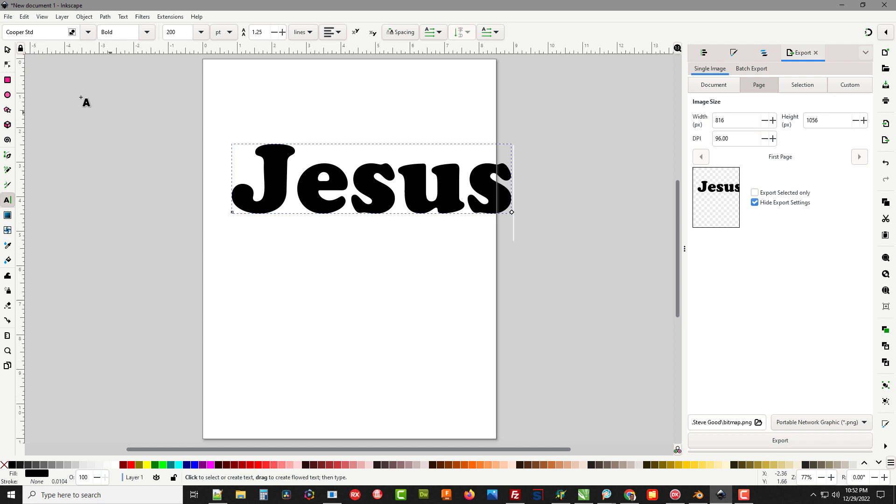
{"action": "left_click", "coordinate": [7, 49]}
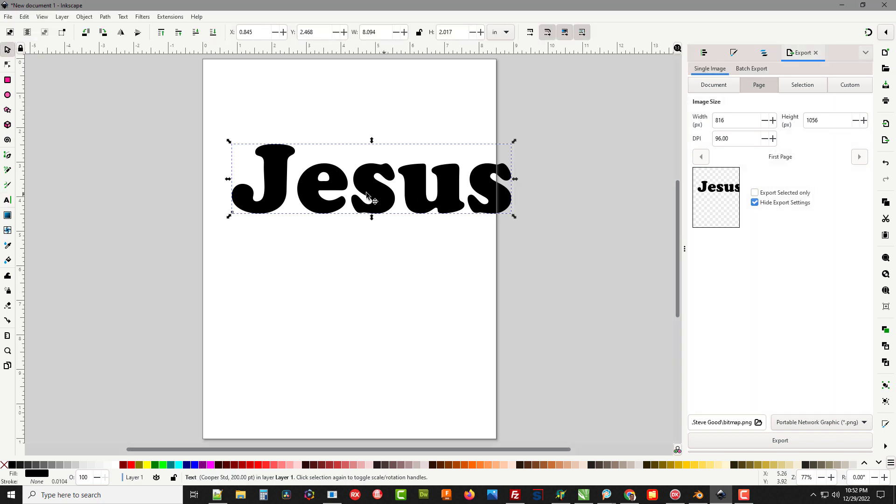
{"action": "left_click_drag", "start_coordinate": [374, 197], "coordinate": [351, 233]}
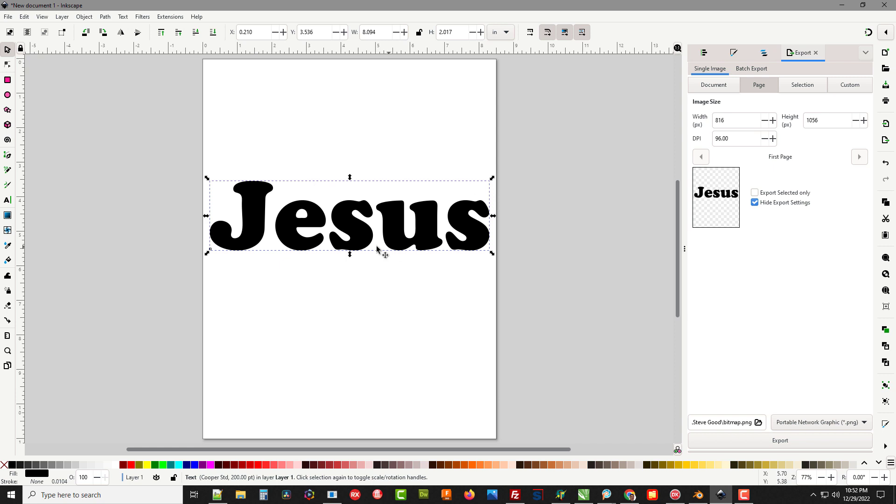
{"action": "left_click_drag", "start_coordinate": [351, 236], "coordinate": [357, 240]}
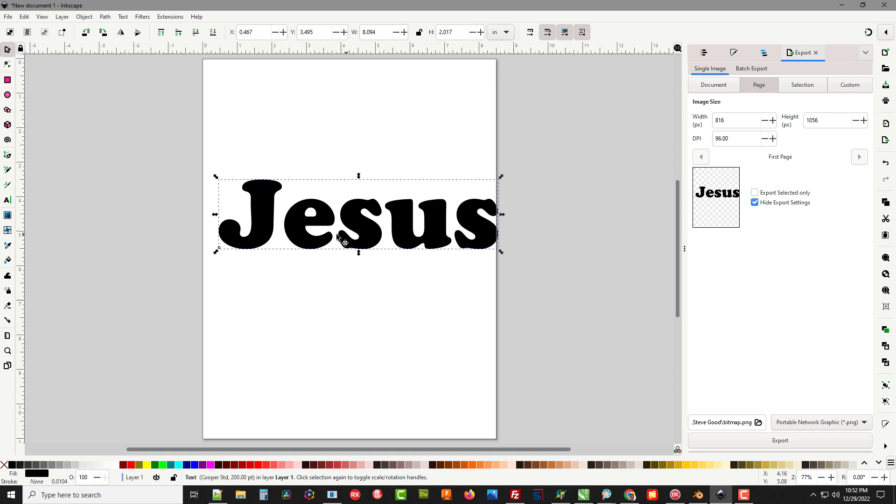
Convert the Jesus text to paths and ungroup it into separate J, e, s, u, s shapes.
{"action": "left_click", "coordinate": [105, 17]}
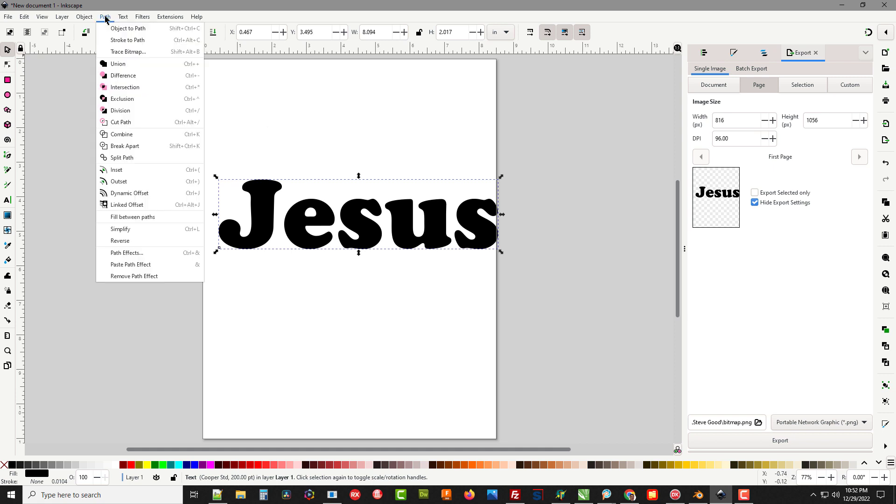
{"action": "left_click", "coordinate": [130, 29]}
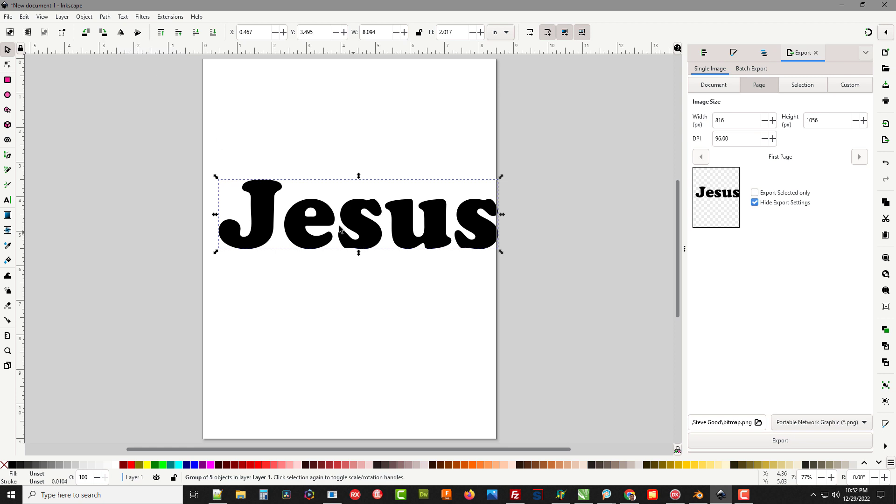
{"action": "left_click", "coordinate": [83, 17]}
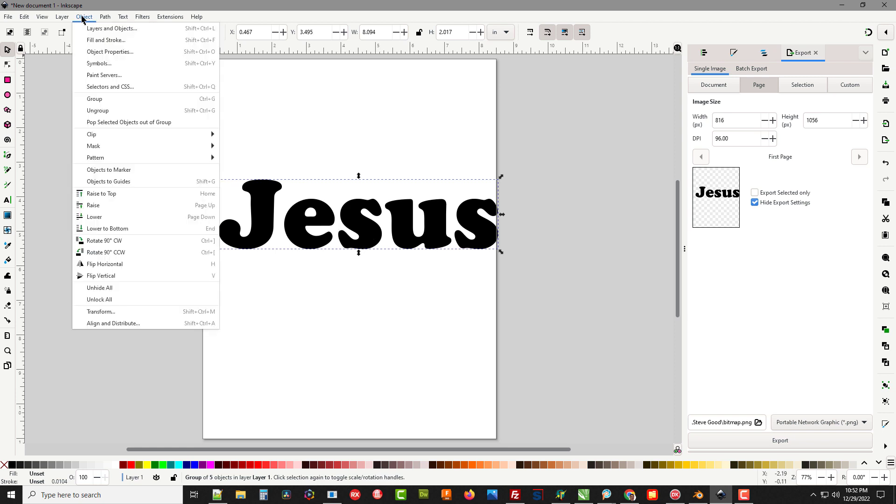
{"action": "left_click", "coordinate": [109, 115]}
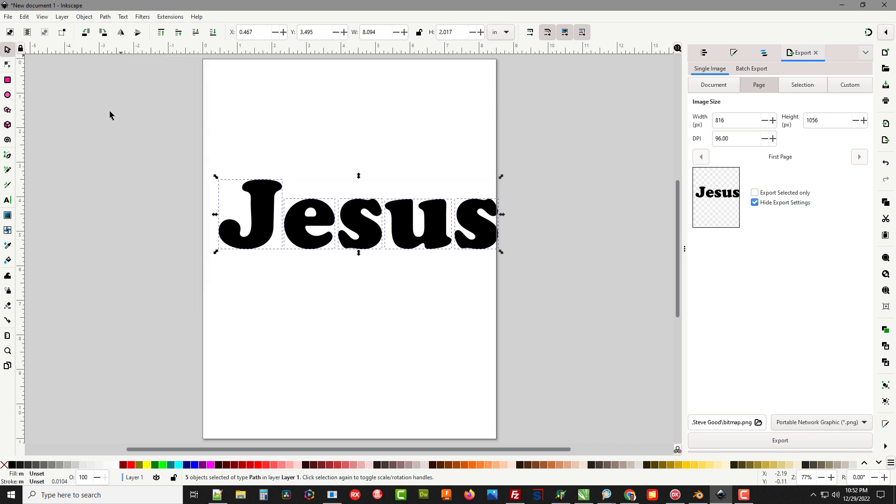
Slide the e horizontally left so it overlaps the J.
{"action": "left_click", "coordinate": [300, 309]}
{"action": "left_click", "coordinate": [298, 236]}
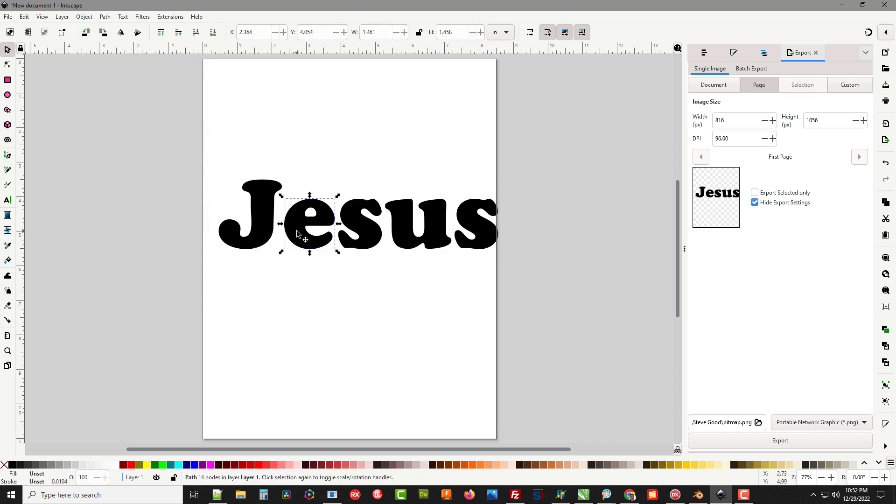
{"action": "left_click", "coordinate": [264, 232]}
{"action": "left_click", "coordinate": [379, 237]}
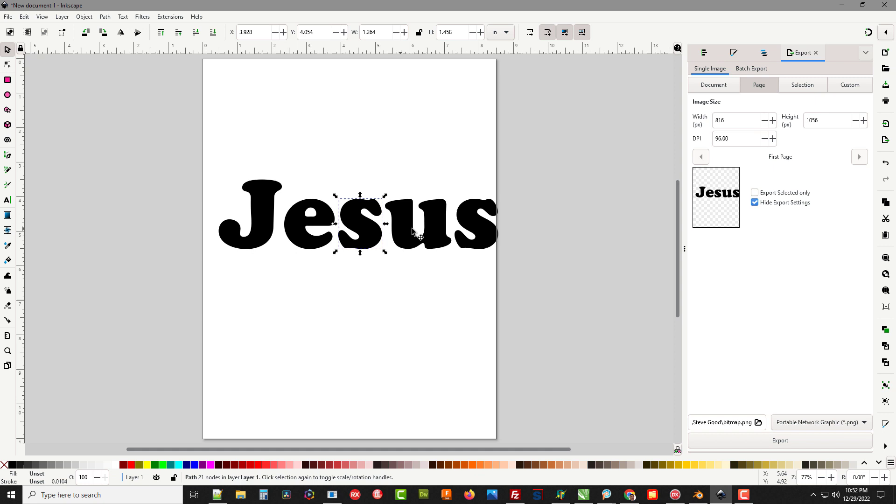
{"action": "left_click", "coordinate": [444, 228]}
{"action": "left_click", "coordinate": [480, 229]}
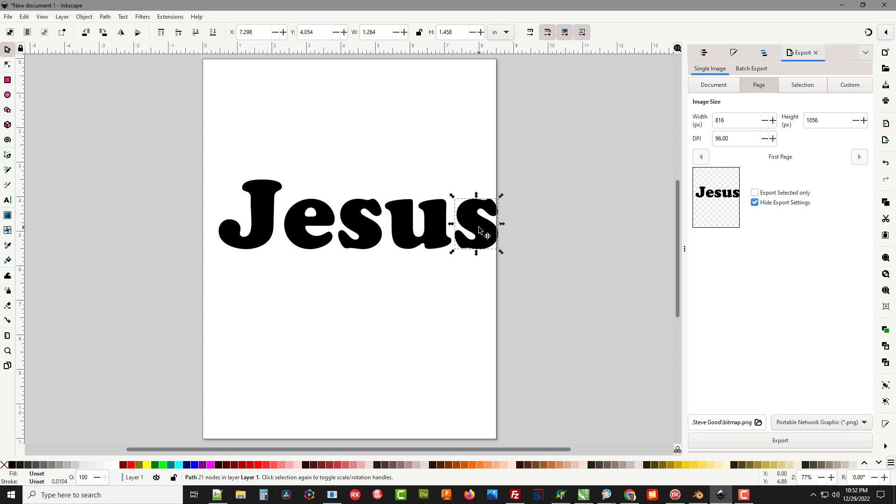
{"action": "scroll", "coordinate": [294, 251], "scroll_direction": "up", "scroll_amount": 1}
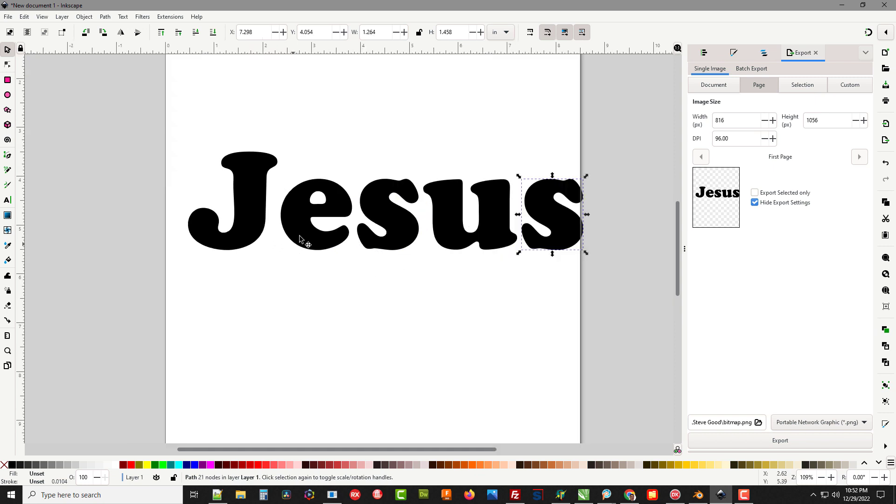
{"action": "left_click", "coordinate": [300, 234]}
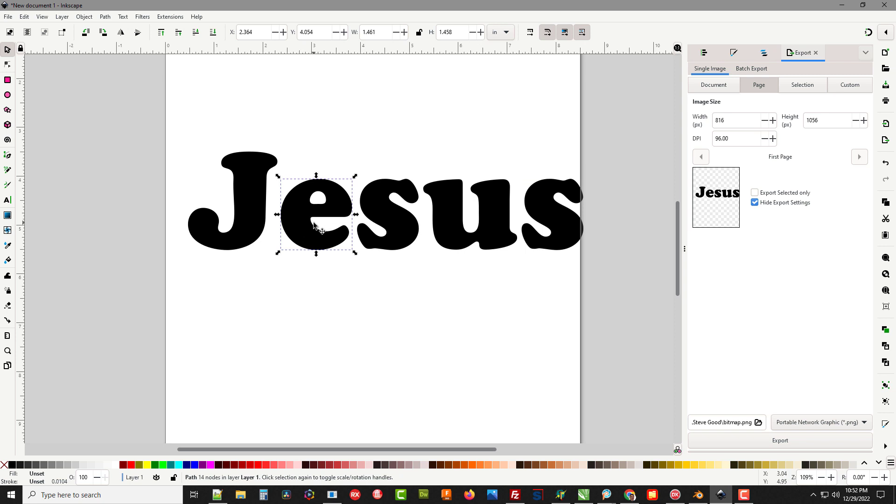
{"action": "key", "text": "ctrl"}
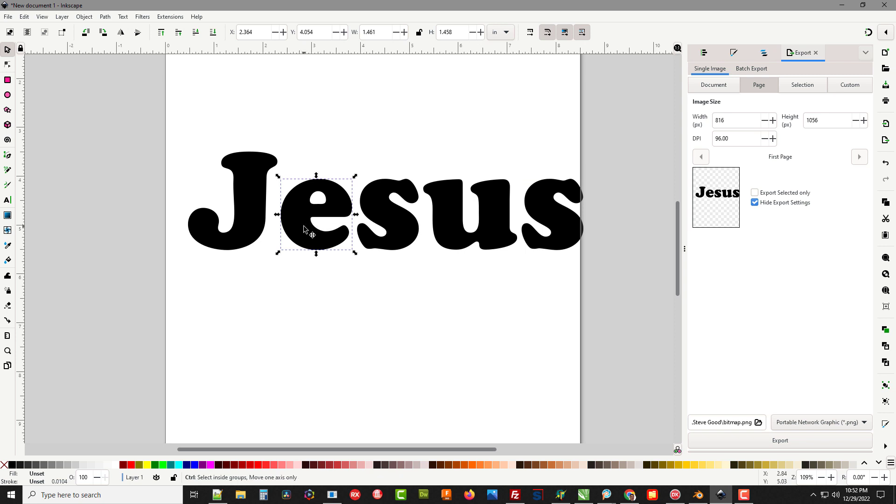
{"action": "left_click_drag", "start_coordinate": [303, 229], "coordinate": [278, 228]}
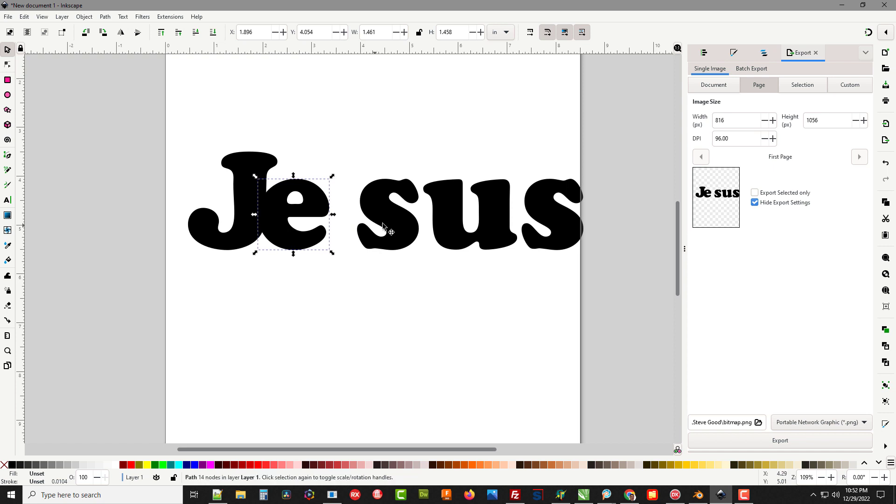
Slide the first s, the u and the last s left so each overlaps its left neighbour.
{"action": "left_click", "coordinate": [401, 226]}
{"action": "left_click_drag", "start_coordinate": [405, 228], "coordinate": [372, 227]}
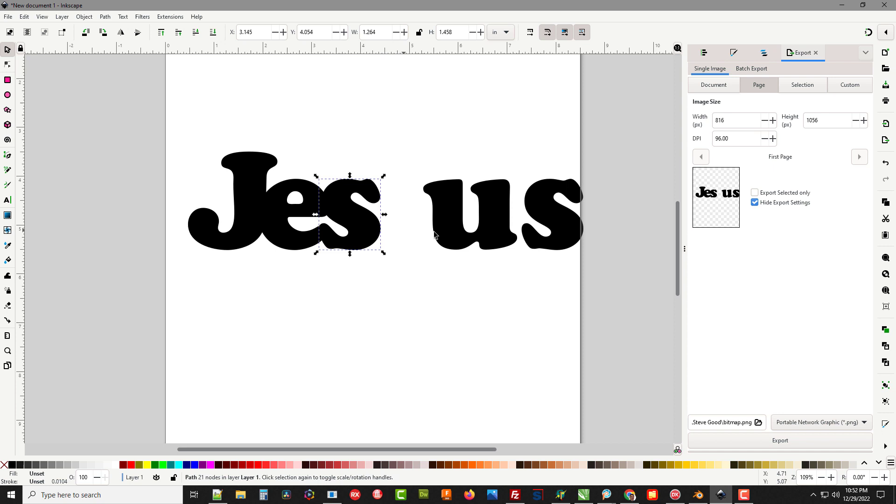
{"action": "left_click", "coordinate": [461, 237]}
{"action": "left_click_drag", "start_coordinate": [457, 238], "coordinate": [400, 237]}
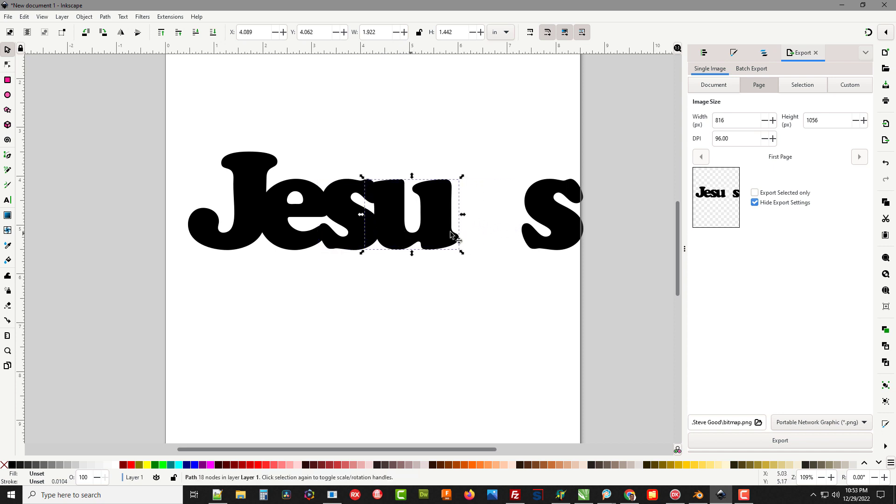
{"action": "left_click", "coordinate": [567, 232]}
{"action": "left_click_drag", "start_coordinate": [567, 231], "coordinate": [472, 236]}
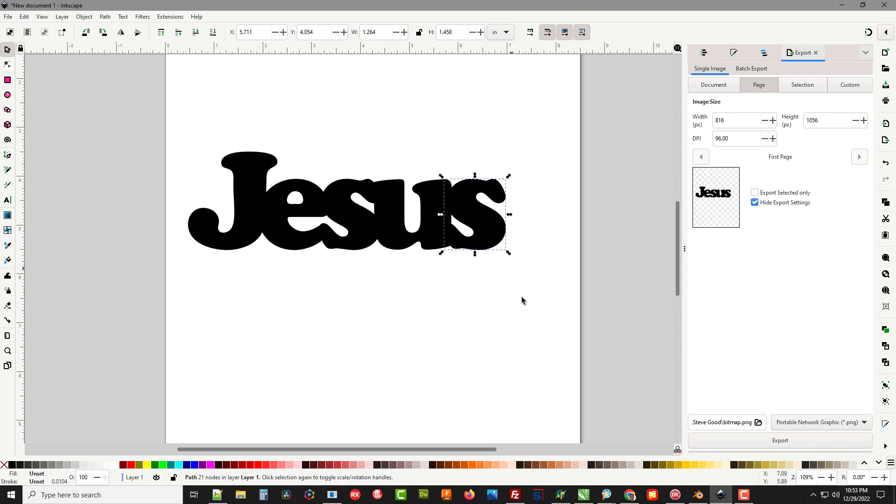
{"action": "left_click", "coordinate": [497, 312]}
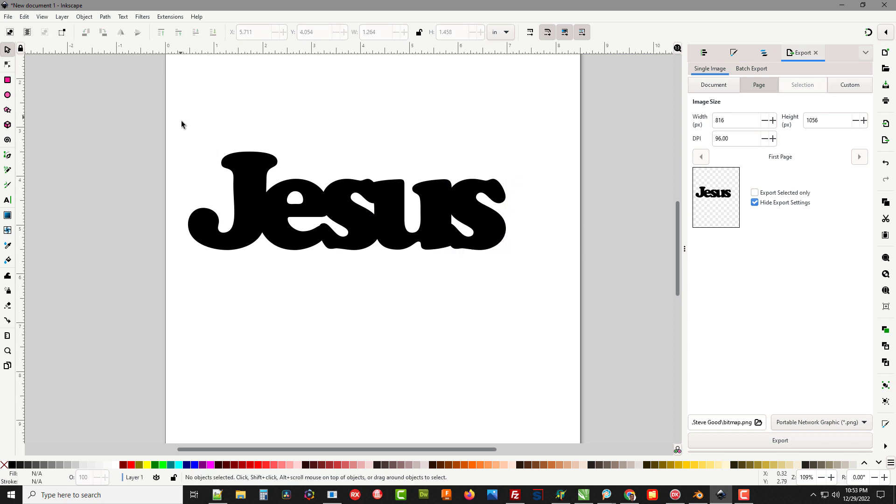
Select all five letters and give them a 20% gray fill and a black stroke.
{"action": "left_click_drag", "start_coordinate": [181, 117], "coordinate": [543, 271]}
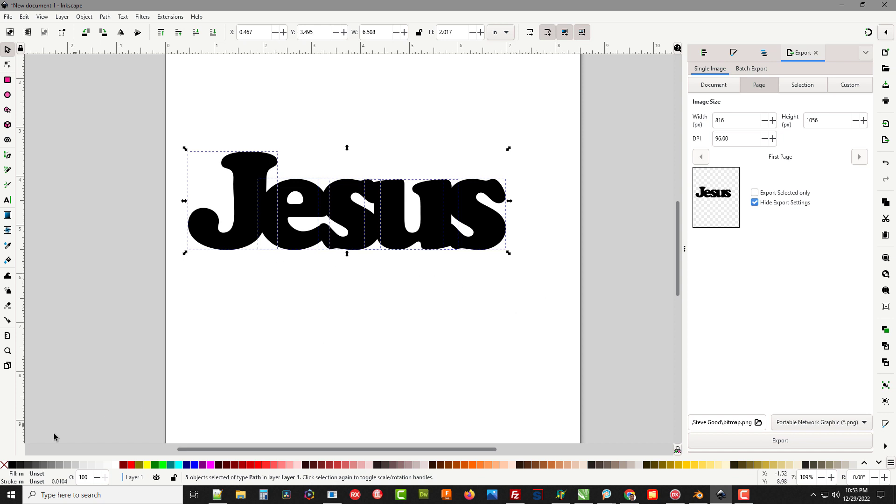
{"action": "right_click", "coordinate": [75, 467]}
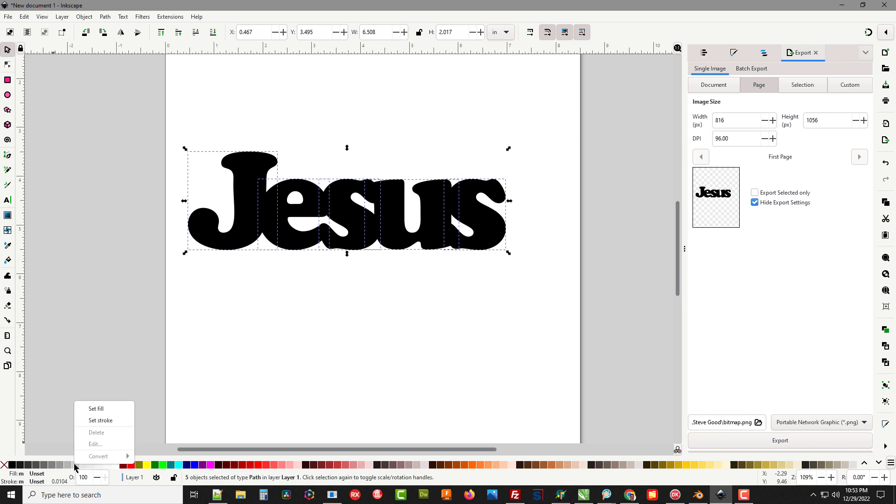
{"action": "left_click", "coordinate": [95, 409]}
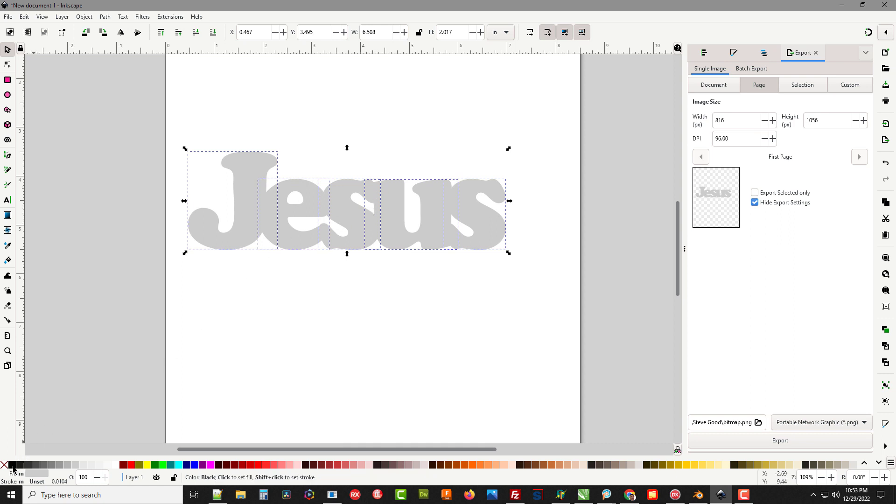
{"action": "right_click", "coordinate": [13, 469]}
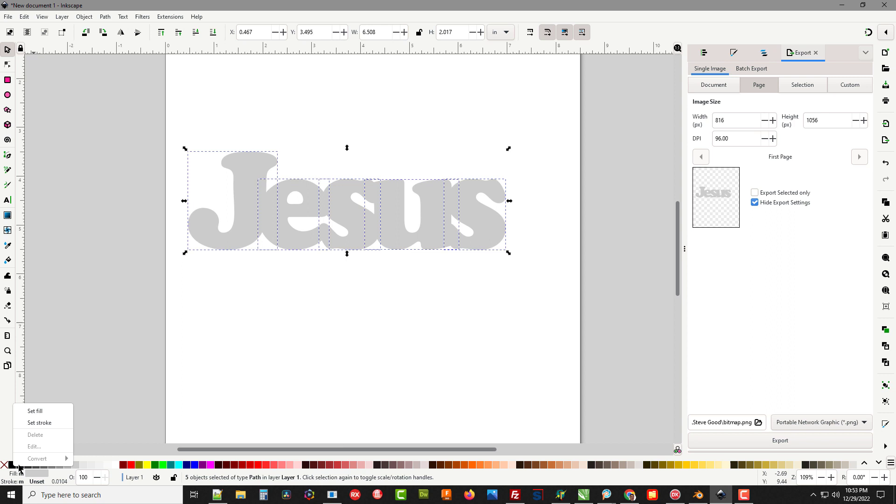
{"action": "left_click", "coordinate": [40, 422]}
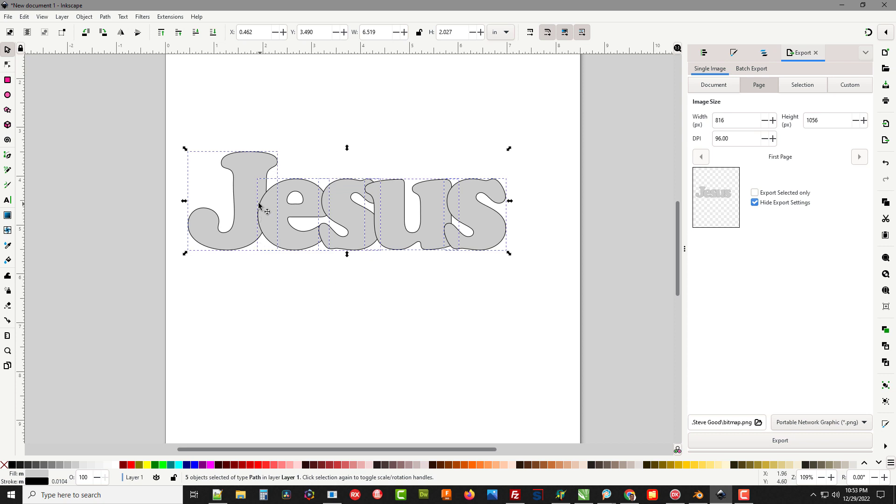
Draw a small 0.277 in circle and move it onto the seam between the J and e.
{"action": "left_click", "coordinate": [8, 95]}
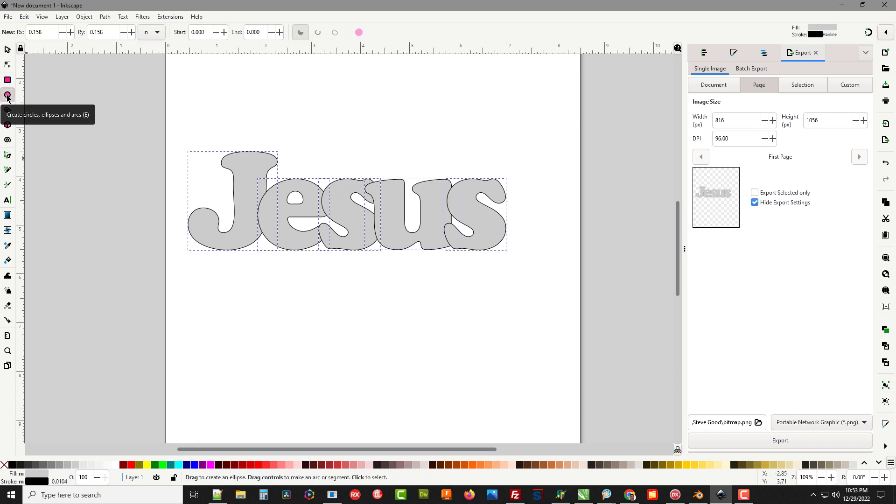
{"action": "left_click_drag", "start_coordinate": [242, 277], "coordinate": [255, 290]}
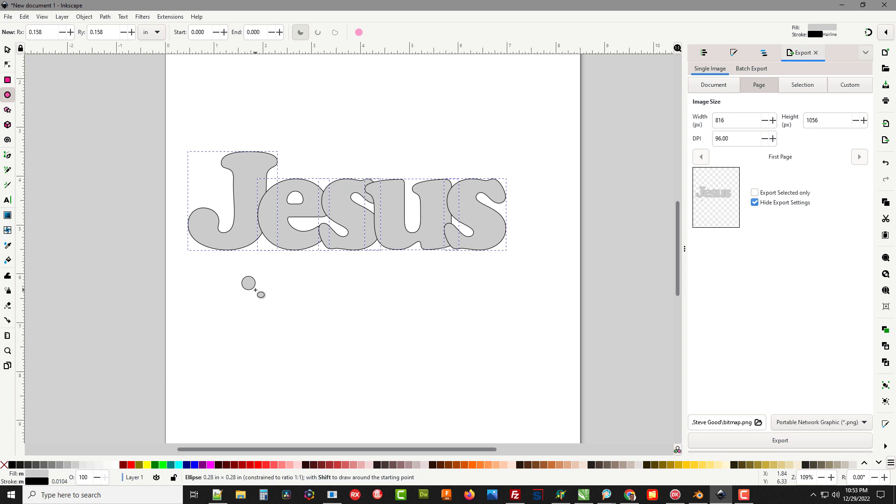
{"action": "left_click_drag", "start_coordinate": [255, 290], "coordinate": [255, 290]}
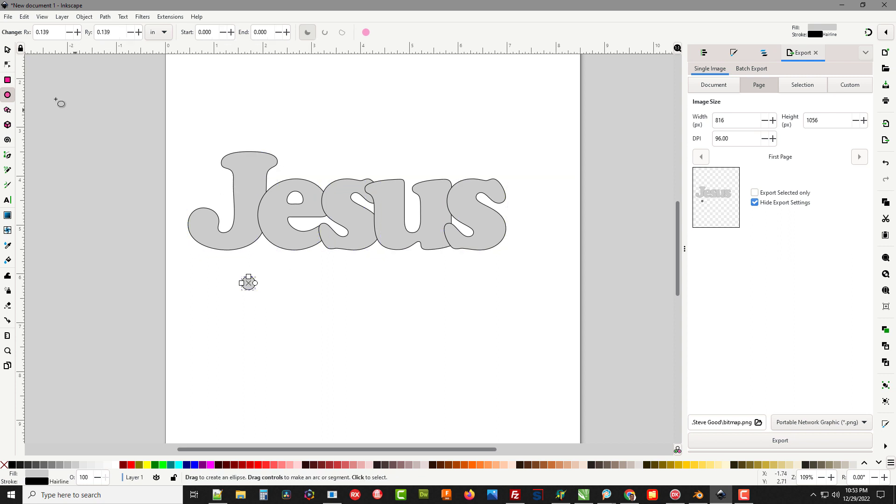
{"action": "left_click", "coordinate": [7, 50]}
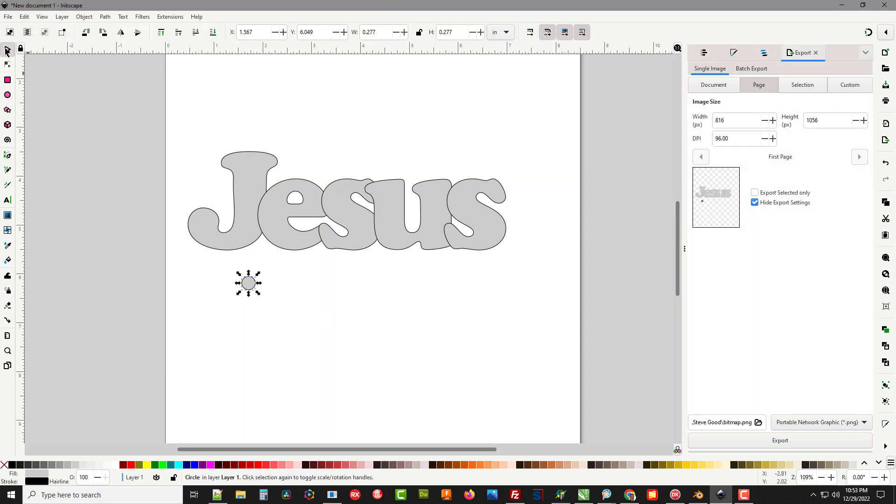
{"action": "left_click", "coordinate": [229, 362]}
{"action": "left_click_drag", "start_coordinate": [251, 286], "coordinate": [258, 216]}
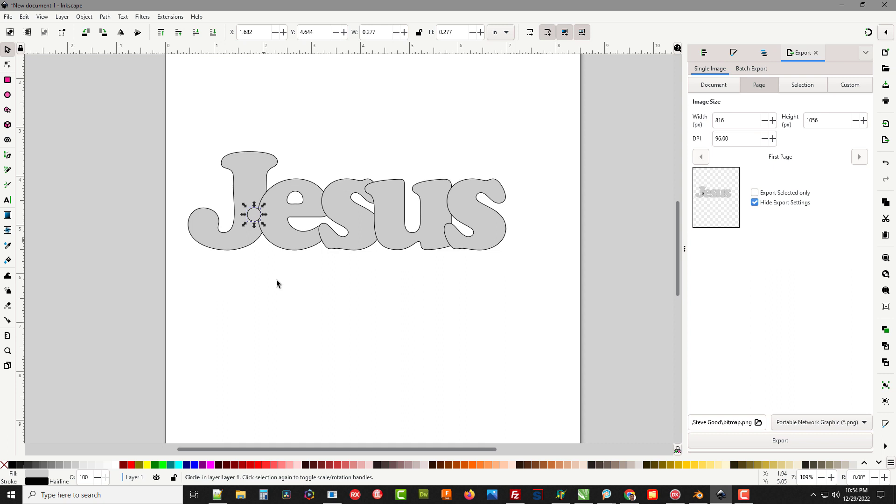
Copy the circle and paste three copies onto the e–s, s–u and u–s joins.
{"action": "right_click", "coordinate": [254, 215]}
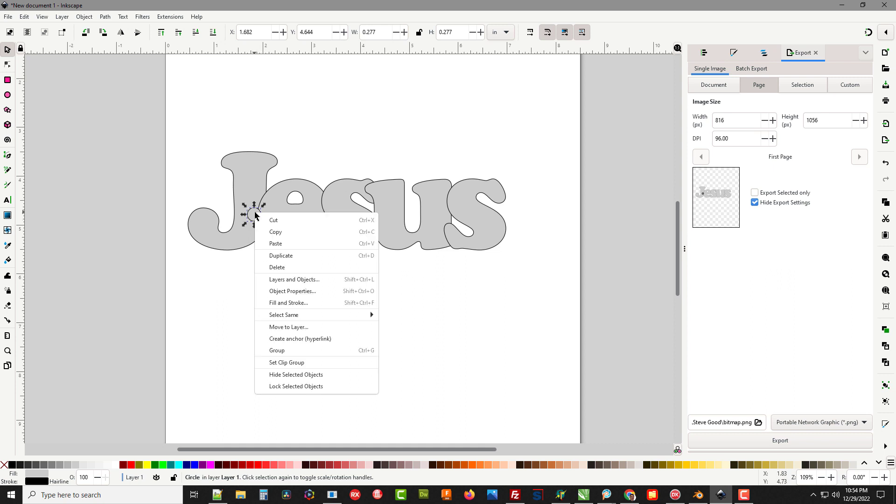
{"action": "left_click", "coordinate": [277, 232]}
{"action": "right_click", "coordinate": [260, 287]}
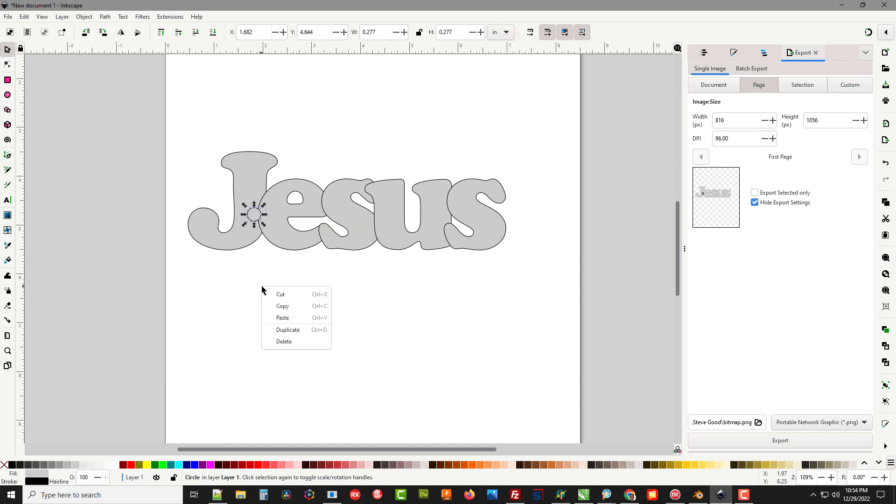
{"action": "left_click", "coordinate": [282, 315]}
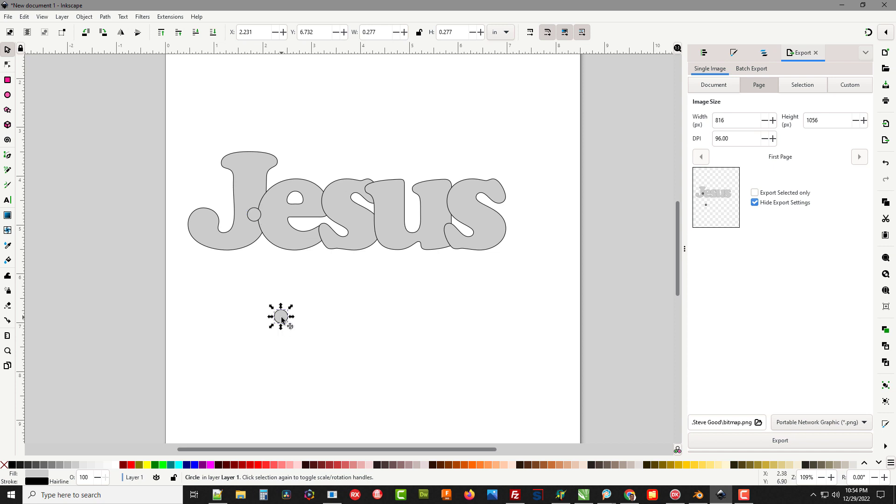
{"action": "left_click_drag", "start_coordinate": [282, 319], "coordinate": [318, 203]}
{"action": "right_click", "coordinate": [324, 263]}
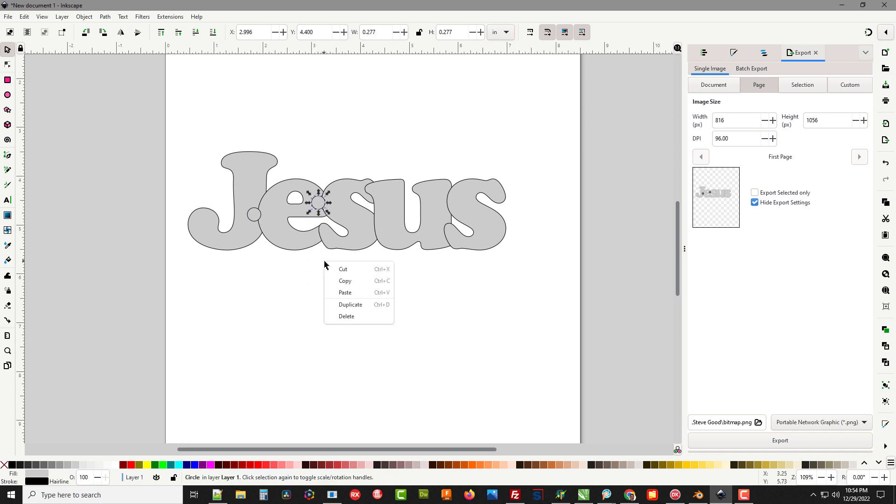
{"action": "left_click", "coordinate": [340, 292]}
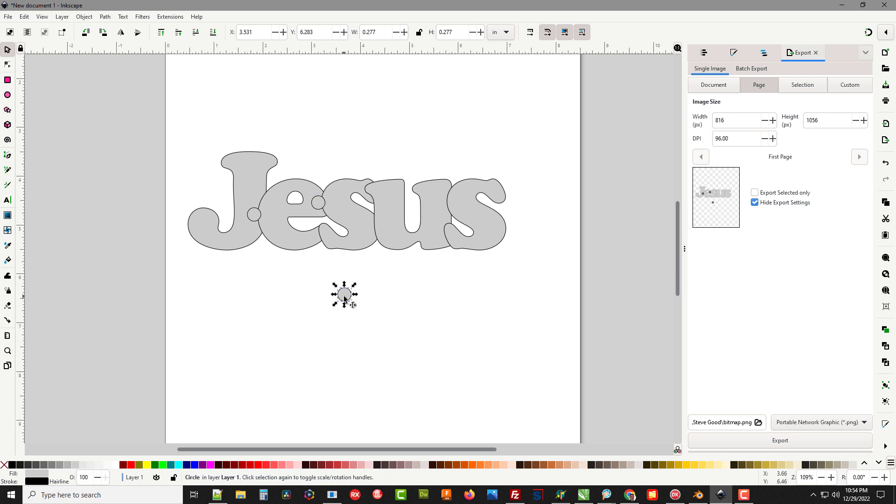
{"action": "left_click_drag", "start_coordinate": [342, 299], "coordinate": [371, 224]}
{"action": "right_click", "coordinate": [368, 294]}
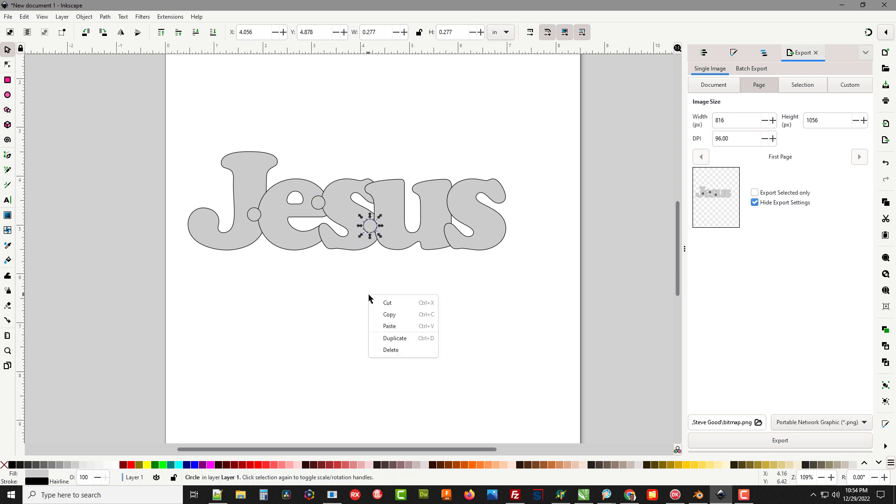
{"action": "left_click", "coordinate": [386, 325]}
{"action": "left_click_drag", "start_coordinate": [386, 317], "coordinate": [445, 191]}
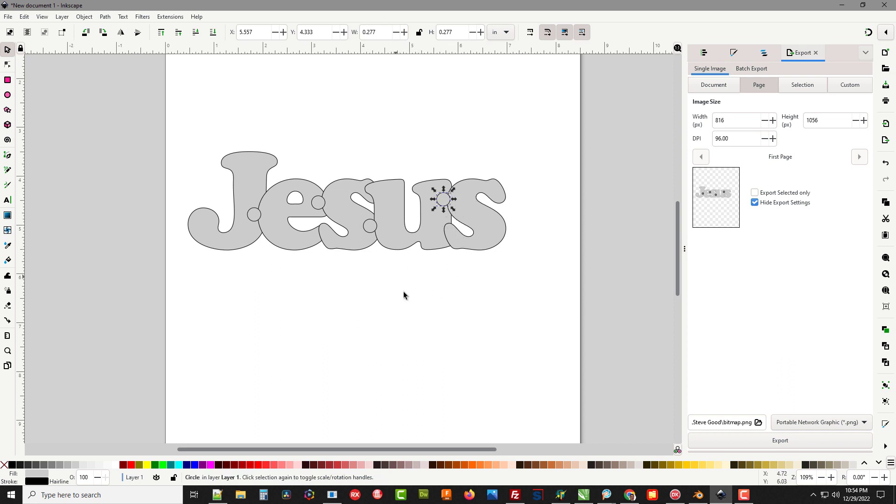
Union the u–s circle into the last s and the s–u circle into the u.
{"action": "left_click", "coordinate": [427, 299]}
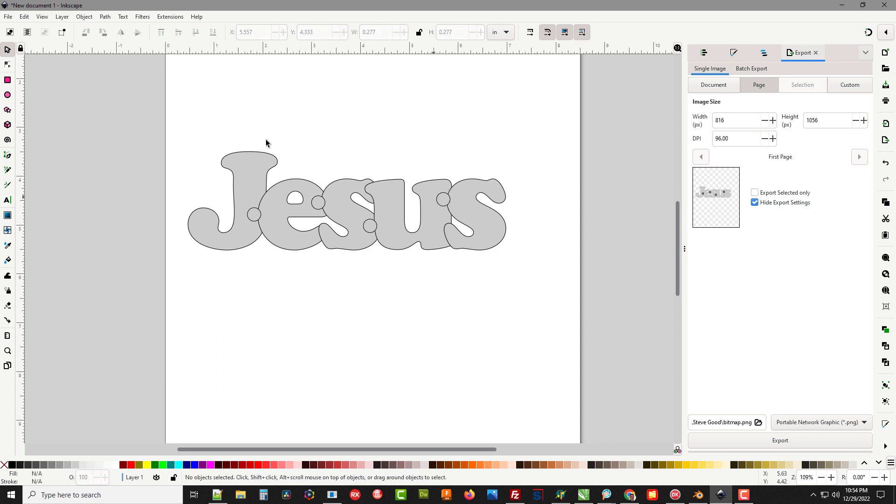
{"action": "left_click", "coordinate": [444, 200]}
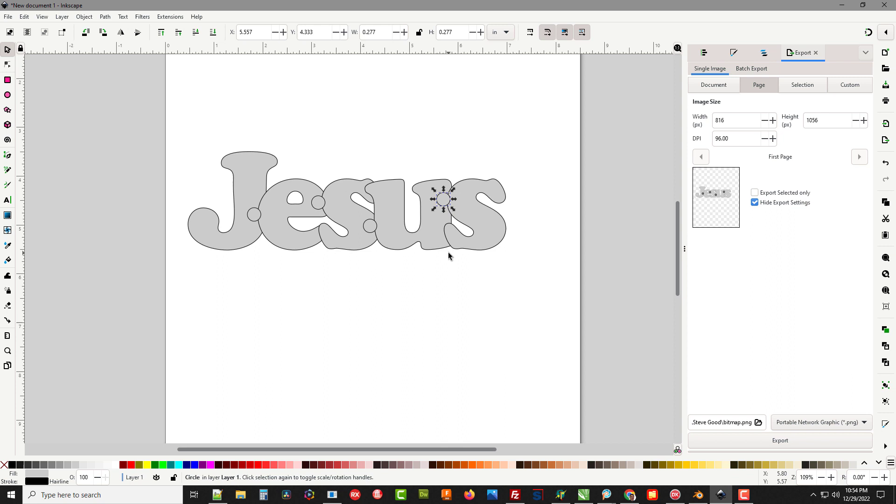
{"action": "left_click", "coordinate": [482, 222]}
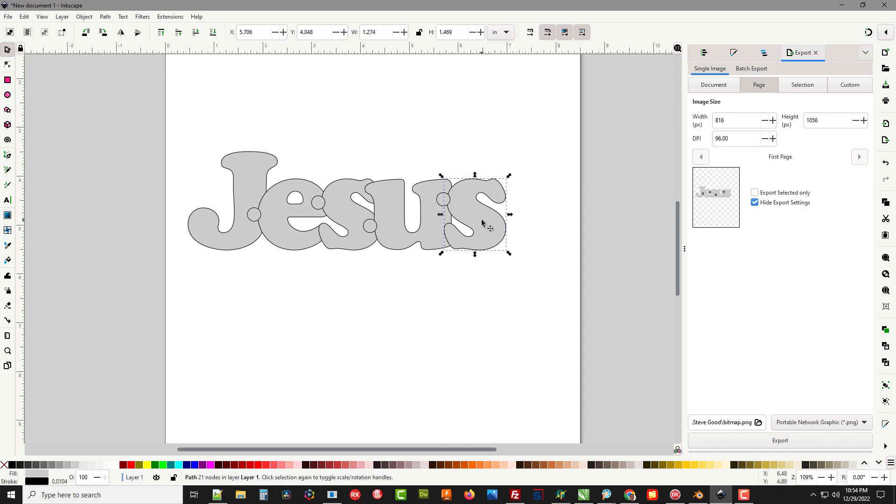
{"action": "key", "text": "Escape"}
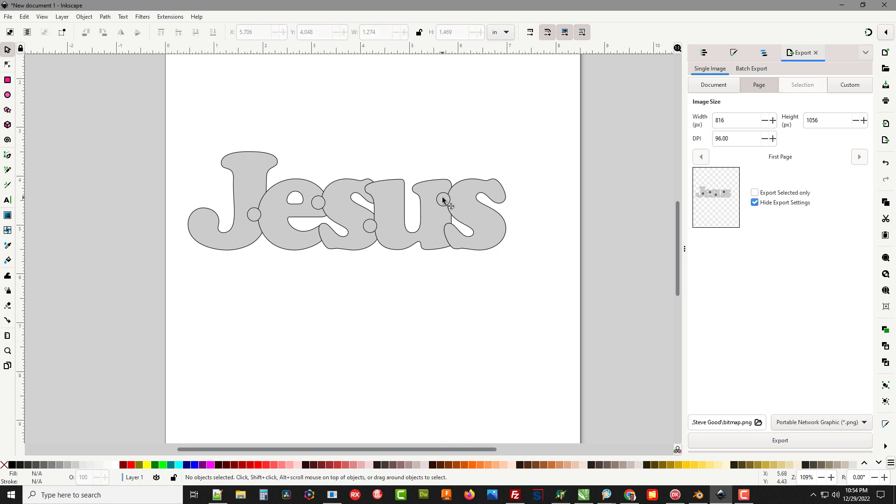
{"action": "left_click", "coordinate": [443, 200], "text": "shift"}
{"action": "left_click", "coordinate": [465, 217], "text": "shift"}
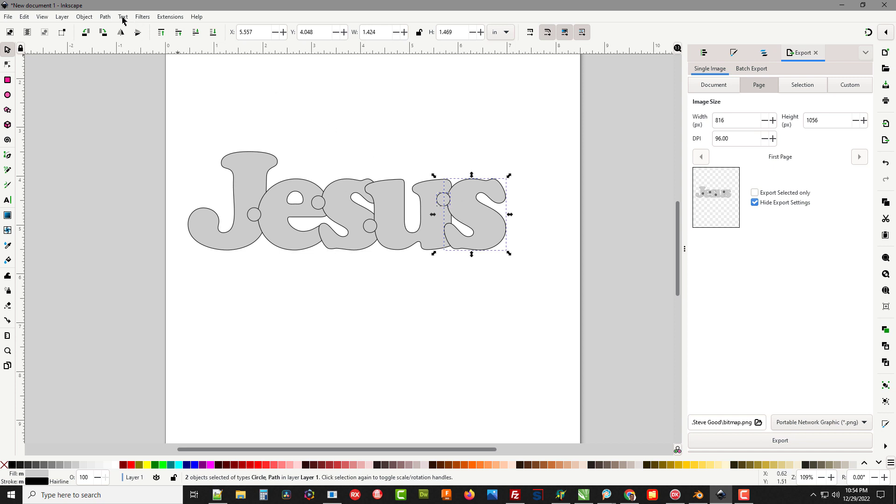
{"action": "left_click", "coordinate": [105, 18]}
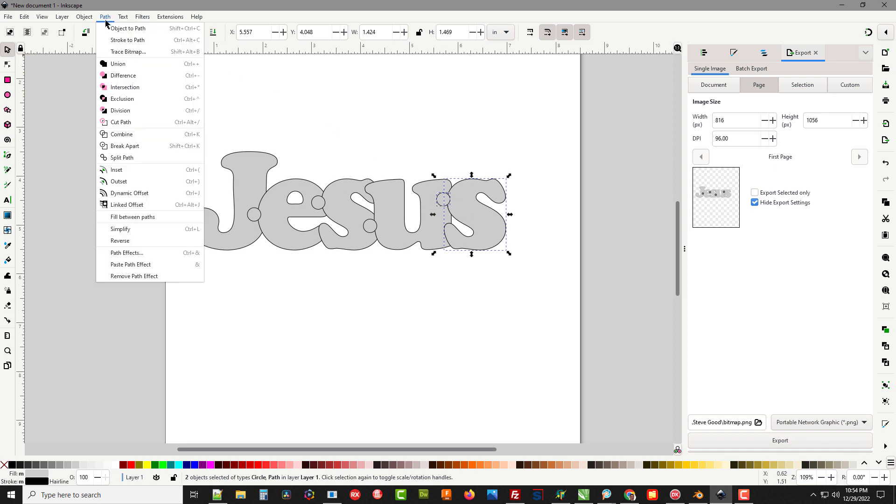
{"action": "left_click", "coordinate": [116, 64]}
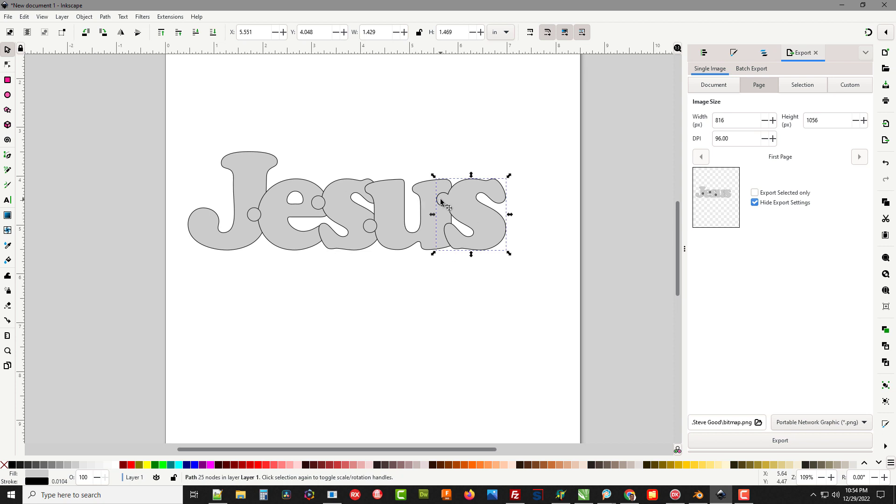
{"action": "left_click", "coordinate": [427, 313]}
{"action": "left_click", "coordinate": [368, 227]}
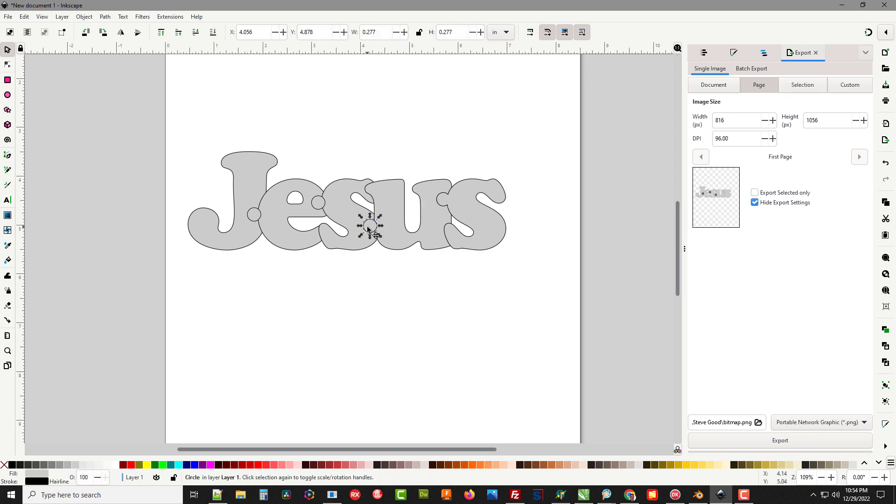
{"action": "left_click", "coordinate": [393, 237], "text": "shift"}
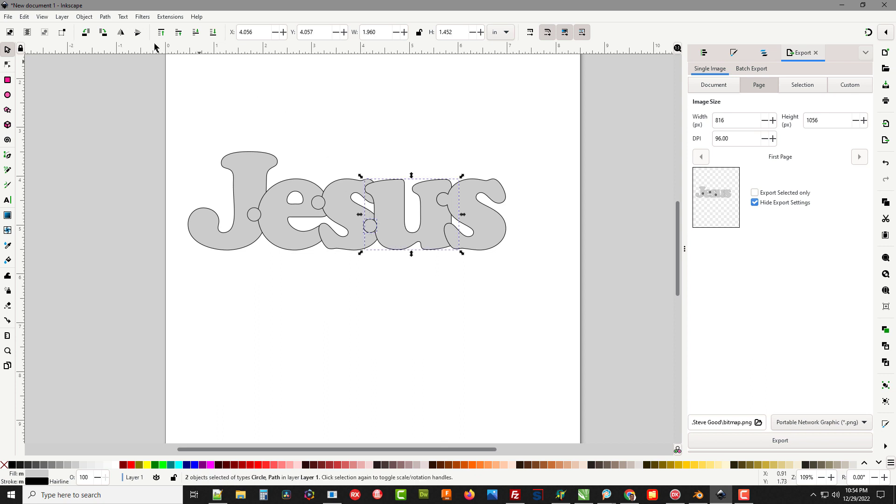
{"action": "left_click", "coordinate": [107, 18]}
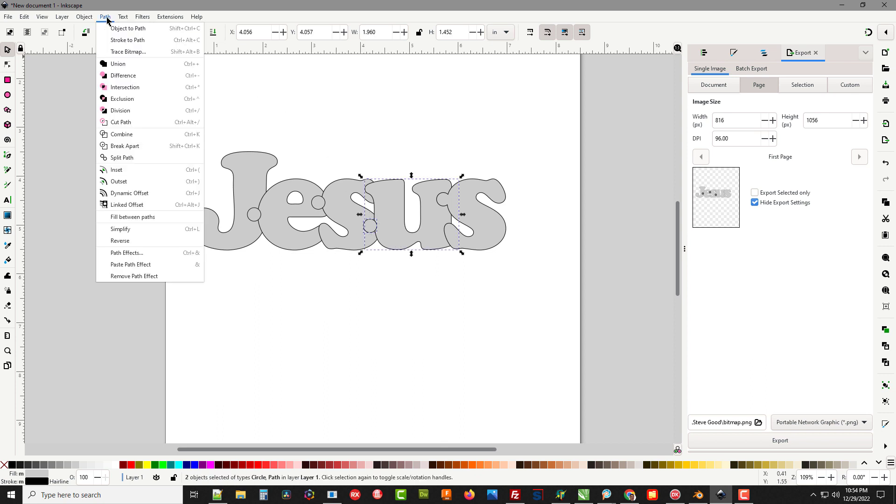
{"action": "left_click", "coordinate": [116, 64]}
Union the e–s circle into the first s and the J–e circle into the e.
{"action": "key", "text": "Escape"}
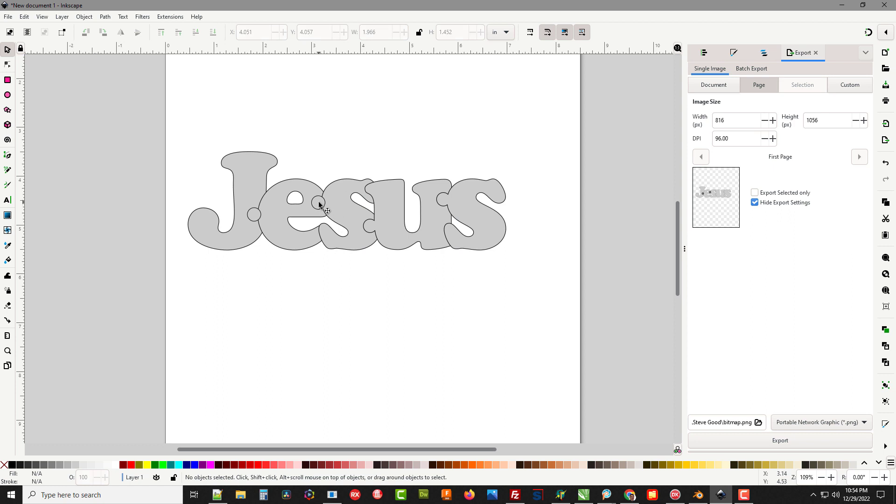
{"action": "left_click", "coordinate": [318, 202]}
{"action": "left_click", "coordinate": [339, 212], "text": "shift"}
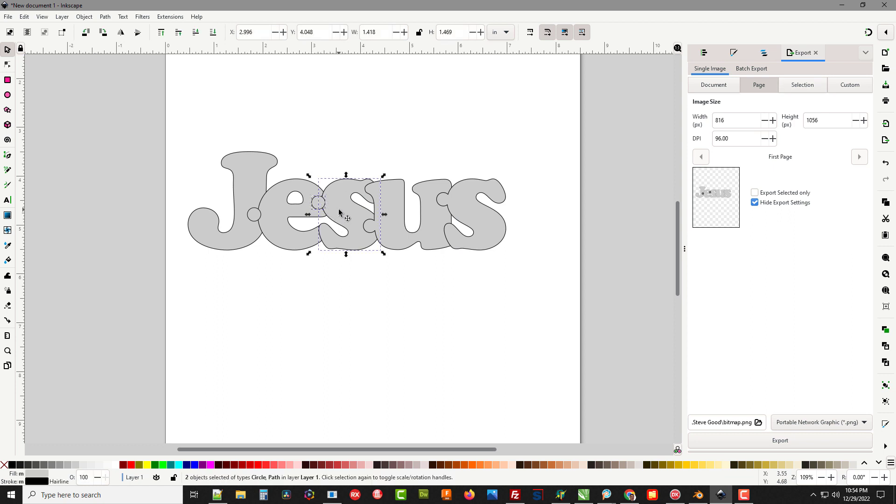
{"action": "left_click", "coordinate": [105, 18]}
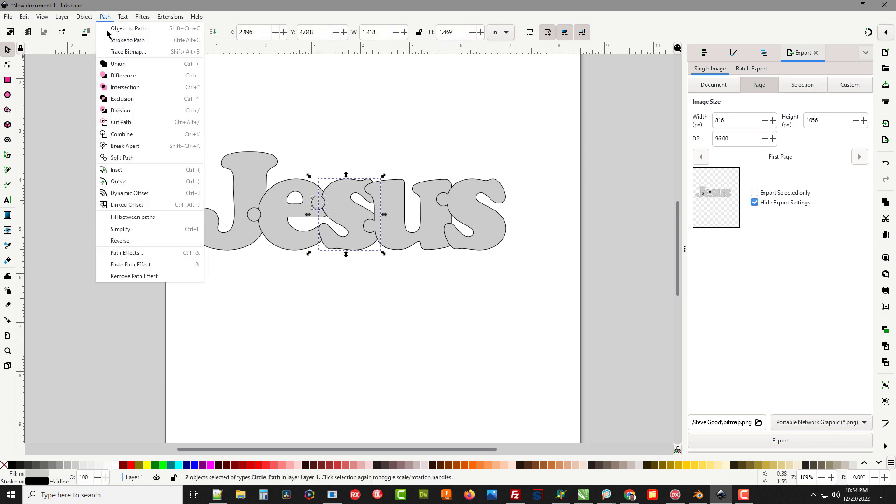
{"action": "left_click", "coordinate": [116, 64]}
{"action": "left_click", "coordinate": [299, 317]}
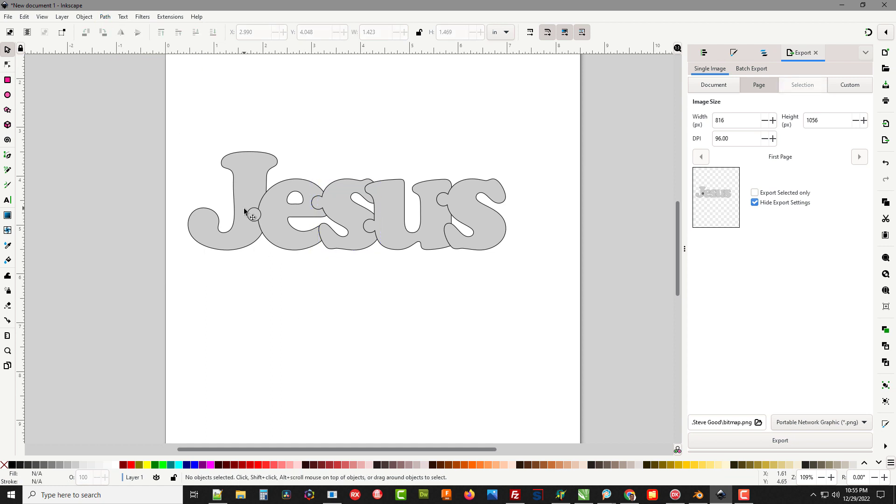
{"action": "left_click", "coordinate": [252, 215]}
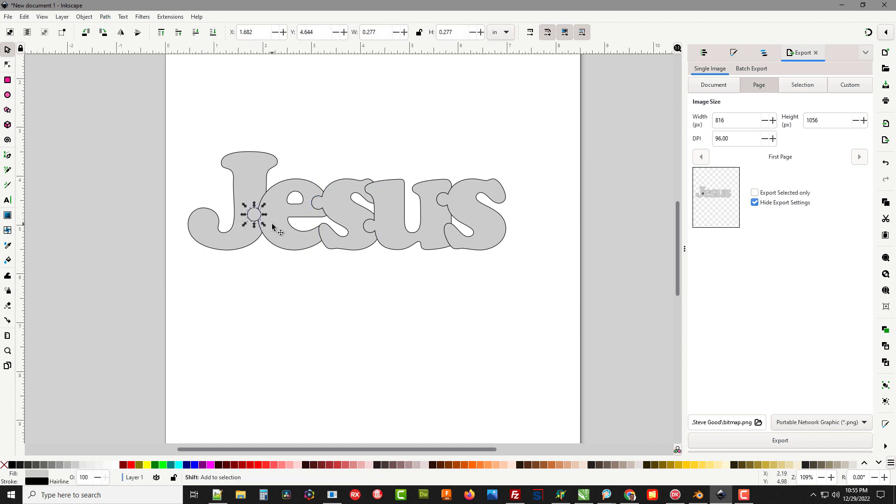
{"action": "left_click", "coordinate": [271, 227], "text": "shift"}
{"action": "left_click", "coordinate": [105, 17]}
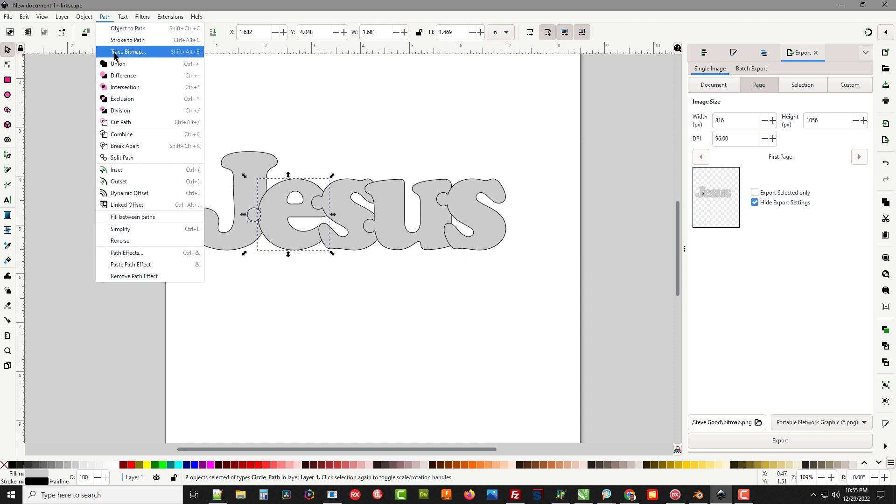
{"action": "left_click", "coordinate": [116, 64]}
{"action": "left_click", "coordinate": [357, 319]}
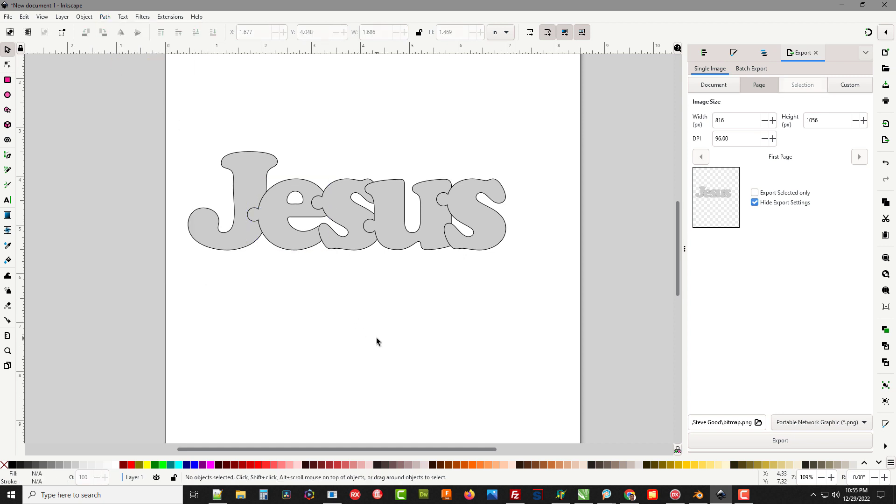
Group all five interlocking letters and drag the group down and right on the page.
{"action": "left_click_drag", "start_coordinate": [175, 120], "coordinate": [555, 288]}
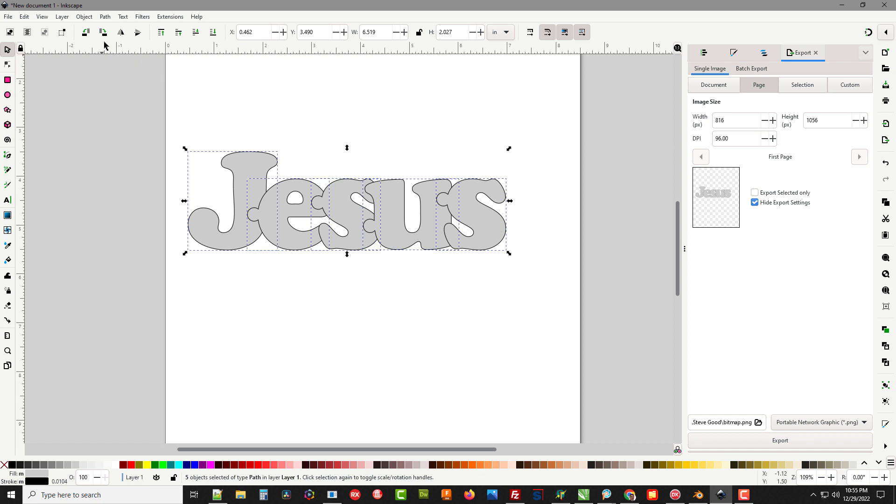
{"action": "left_click", "coordinate": [85, 18]}
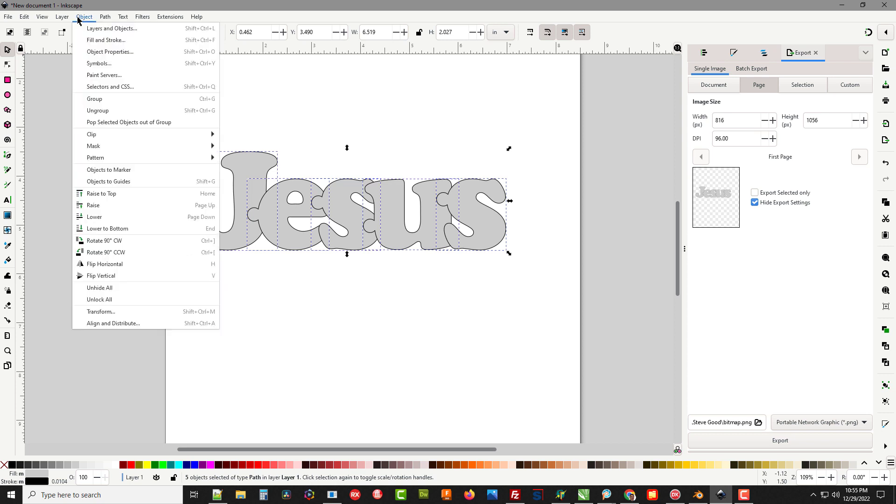
{"action": "left_click", "coordinate": [99, 99]}
{"action": "left_click", "coordinate": [306, 293]}
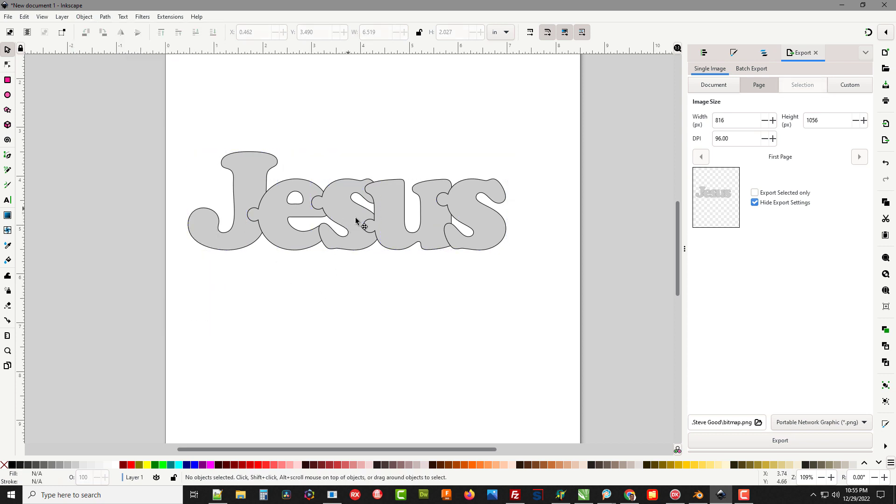
{"action": "left_click_drag", "start_coordinate": [354, 217], "coordinate": [381, 276]}
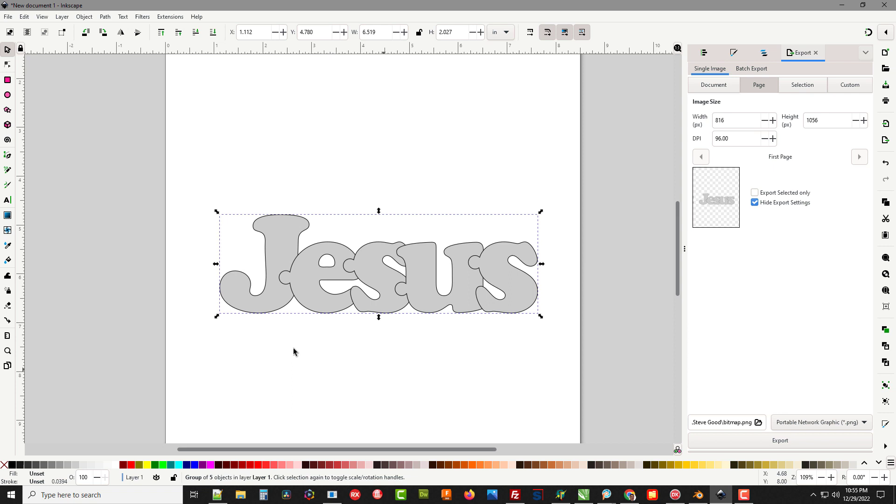